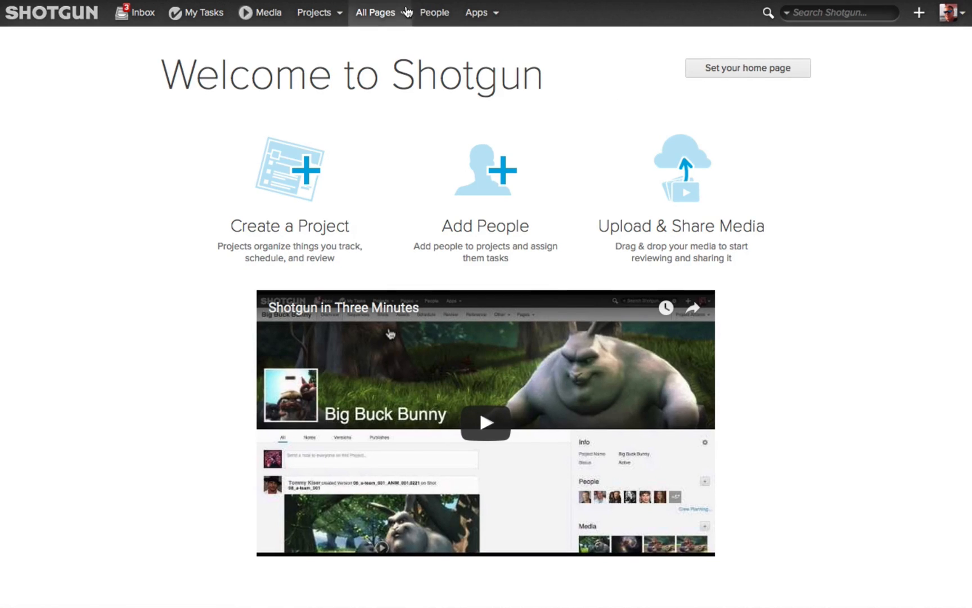
# - Show My Pages — favorite and recently viewed pages across all projects — via All Pages, glancing at Projects
pyautogui.click(403, 14)
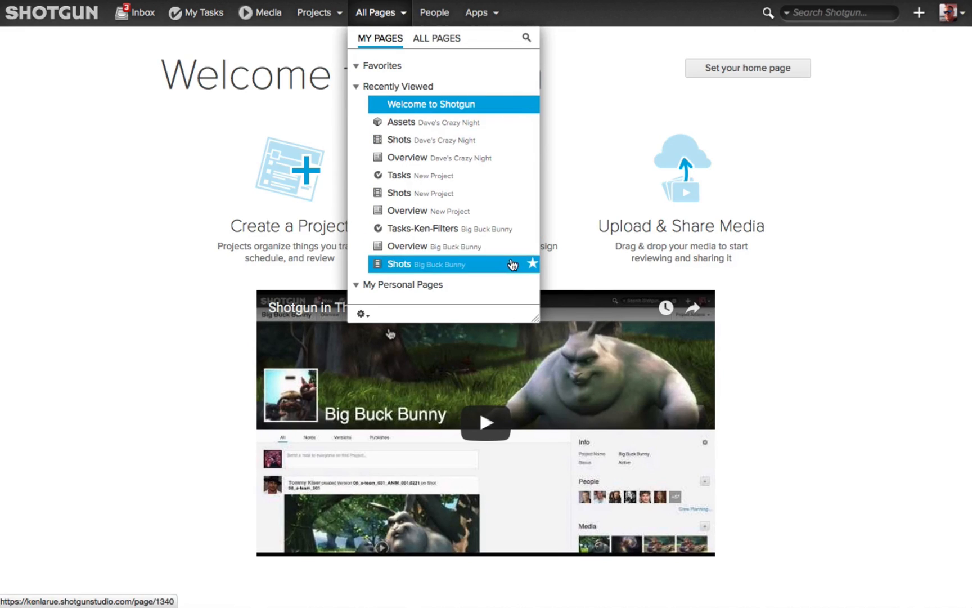
pyautogui.click(334, 14)
pyautogui.moveTo(374, 109)
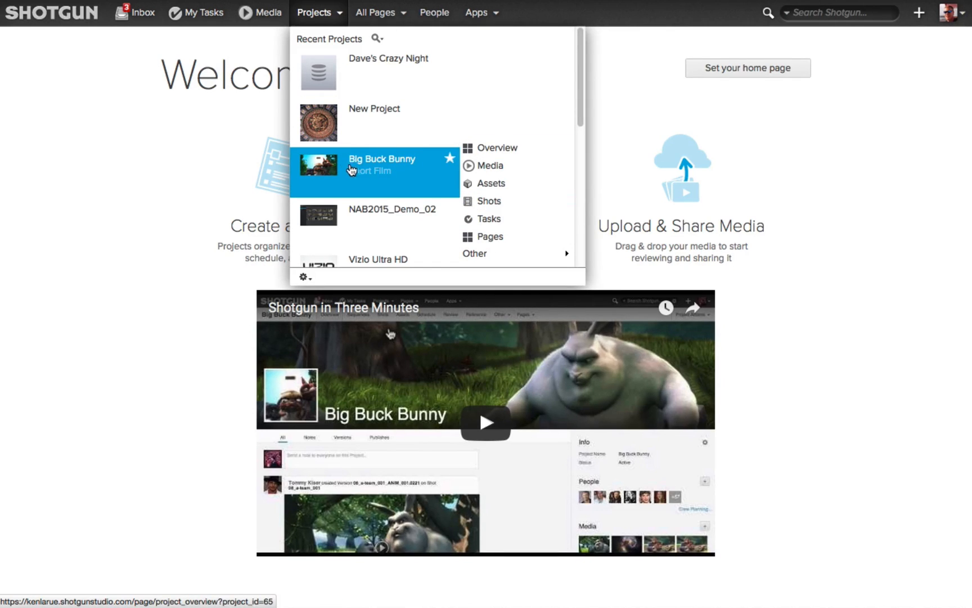
pyautogui.click(380, 16)
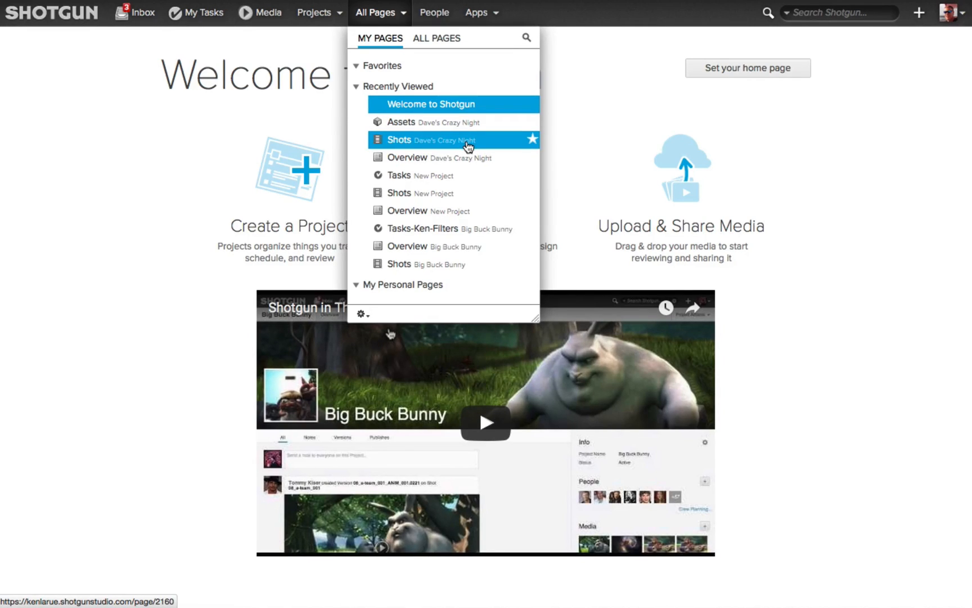
# - Star the Shots page of Dave's Crazy Night in the All Pages flyout so it joins Favorites
pyautogui.click(534, 142)
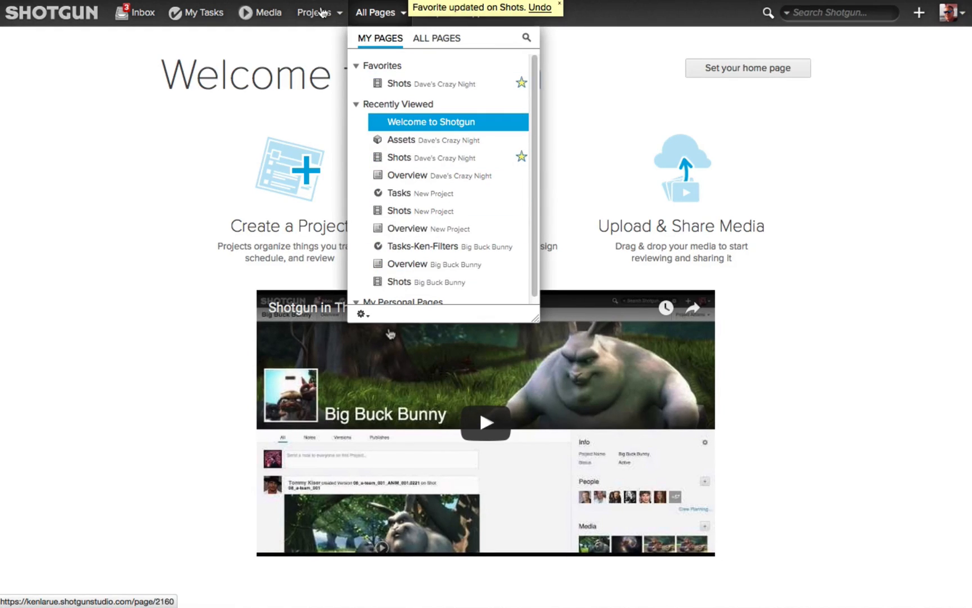
pyautogui.click(340, 14)
pyautogui.moveTo(376, 164)
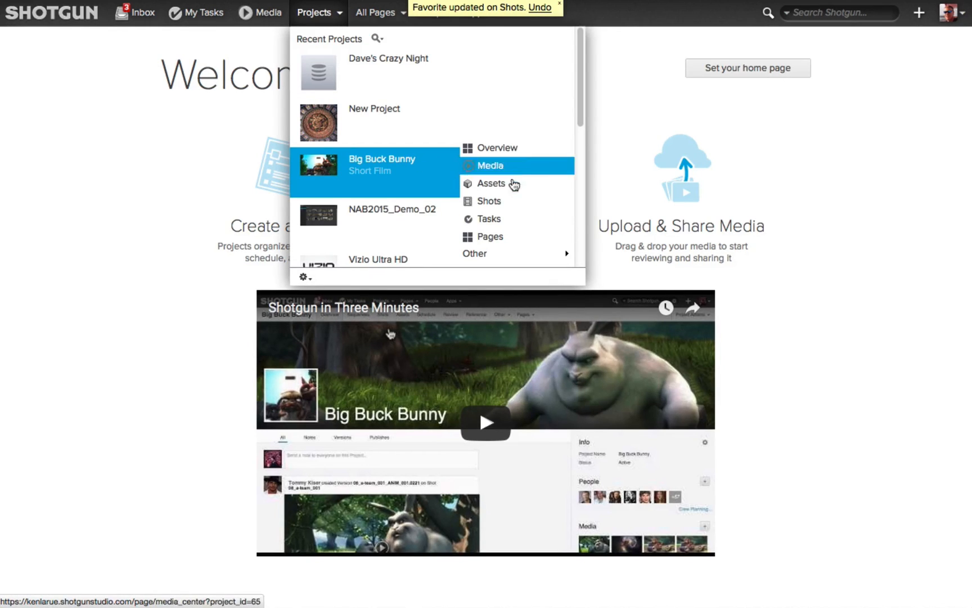
# - Go to Big Buck Bunny's Shots page and confirm it appears under Favorites in All Pages
pyautogui.click(494, 202)
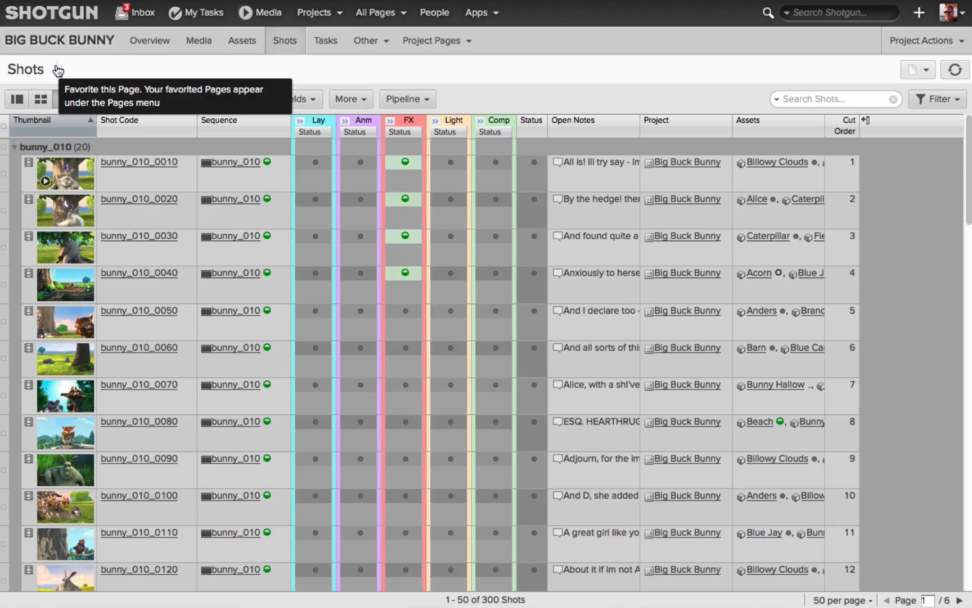
pyautogui.click(400, 14)
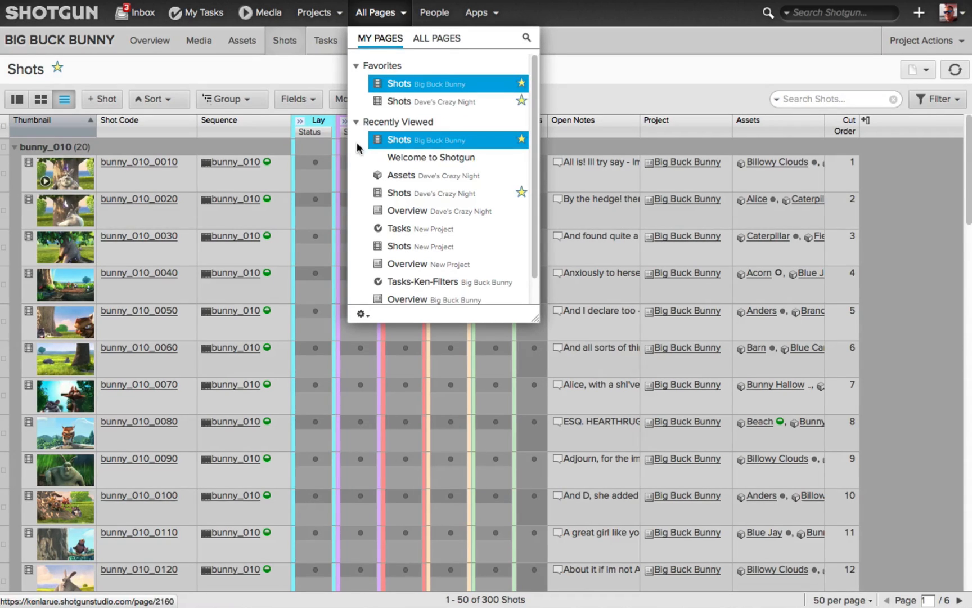
pyautogui.click(549, 10)
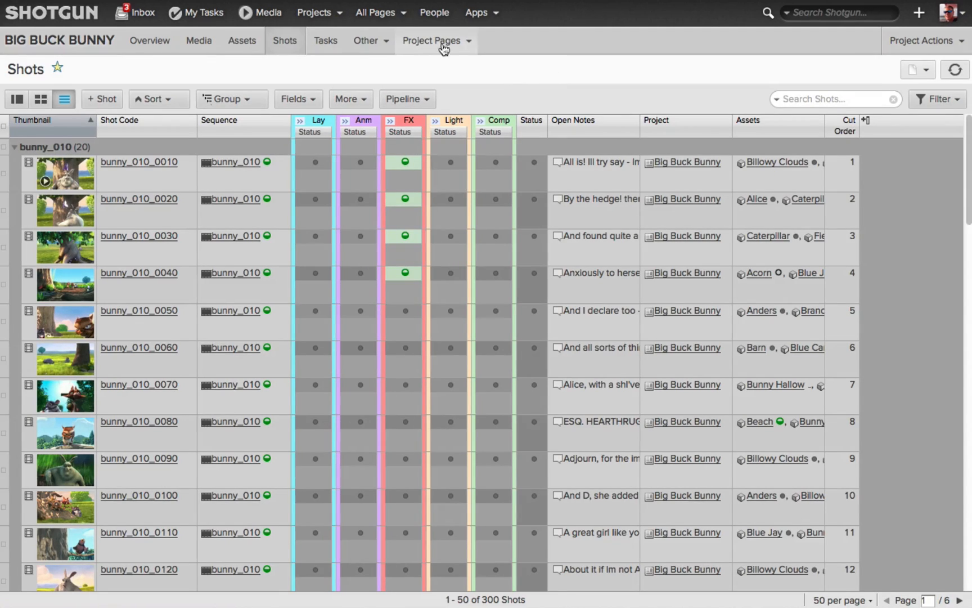
# - Star BBB Dashboard in Big Buck Bunny's Project Pages and check it under All Pages favorites
pyautogui.click(470, 43)
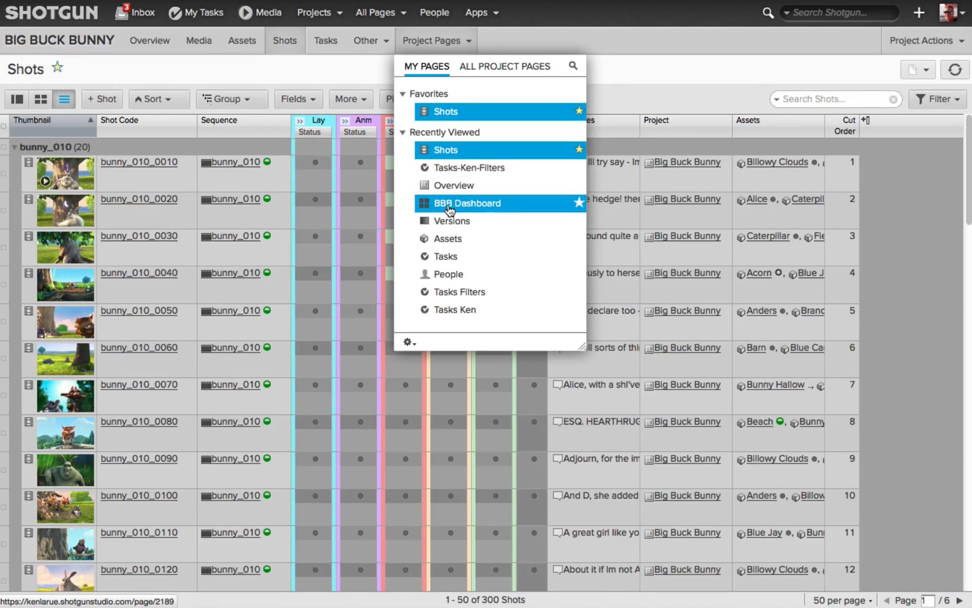
pyautogui.click(580, 202)
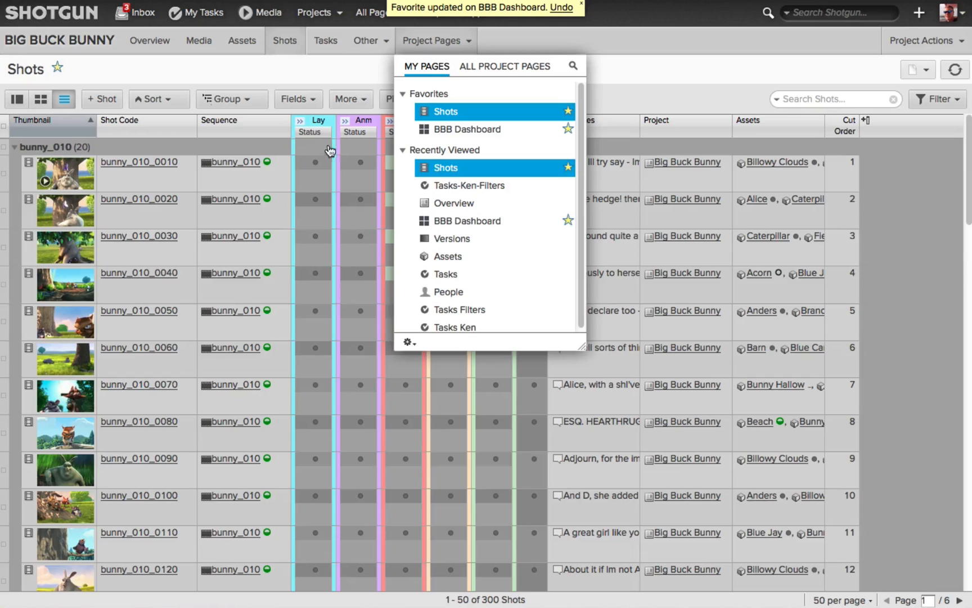
pyautogui.click(371, 13)
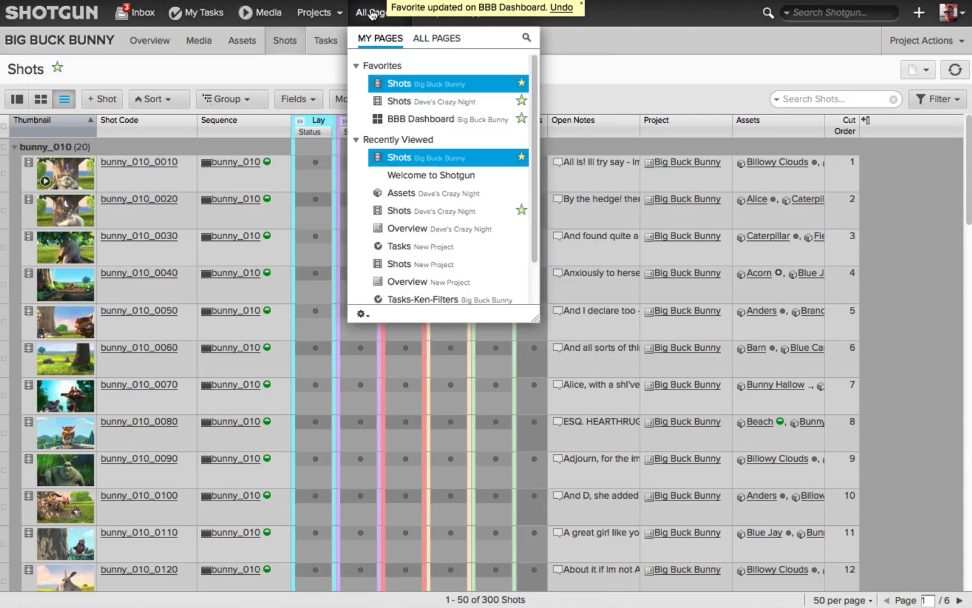
# - Visit BBB Dashboard from All Pages, then open Dave's Crazy Night Shots page from Favorites
pyautogui.click(583, 7)
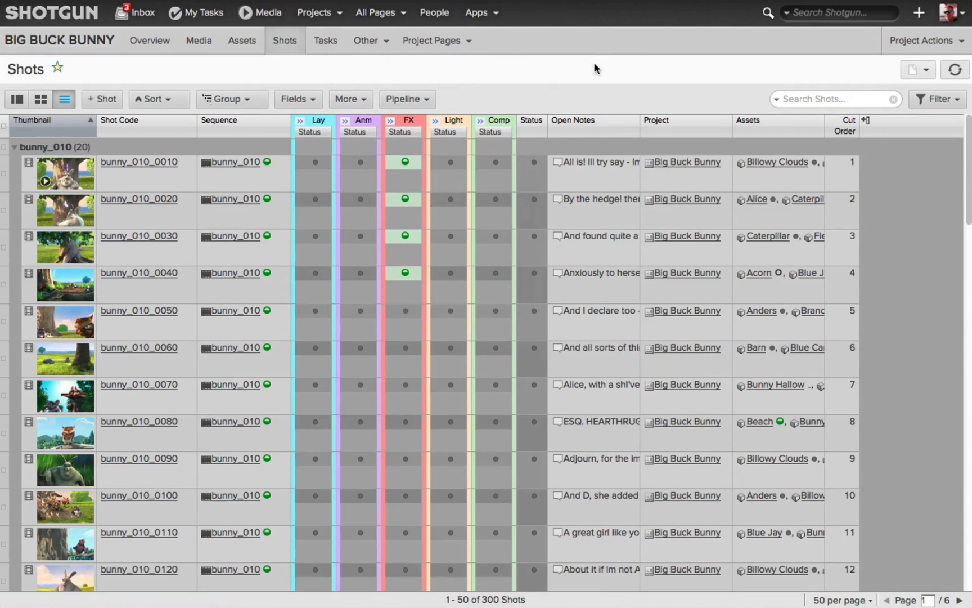
pyautogui.click(386, 12)
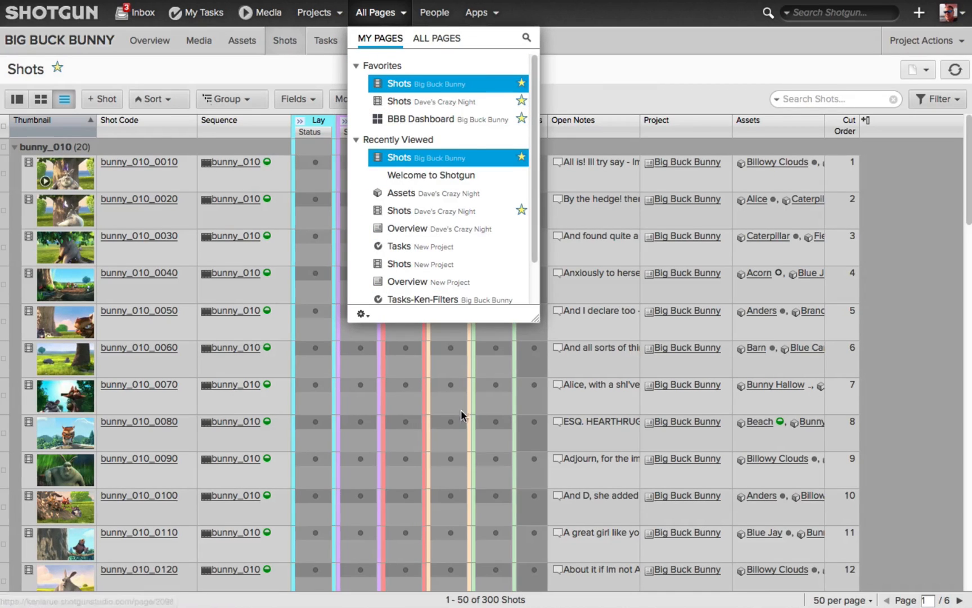
pyautogui.click(439, 122)
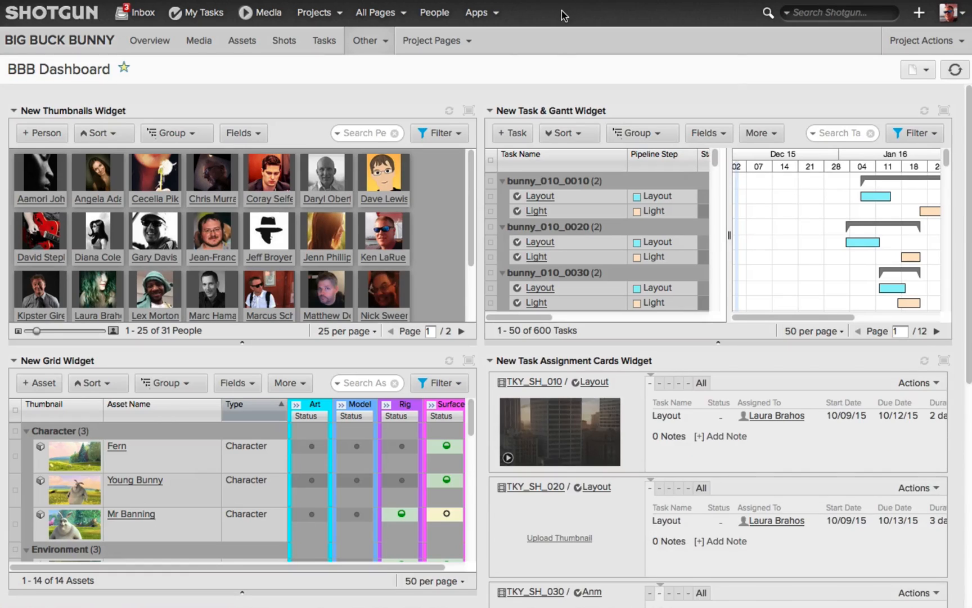
pyautogui.click(401, 16)
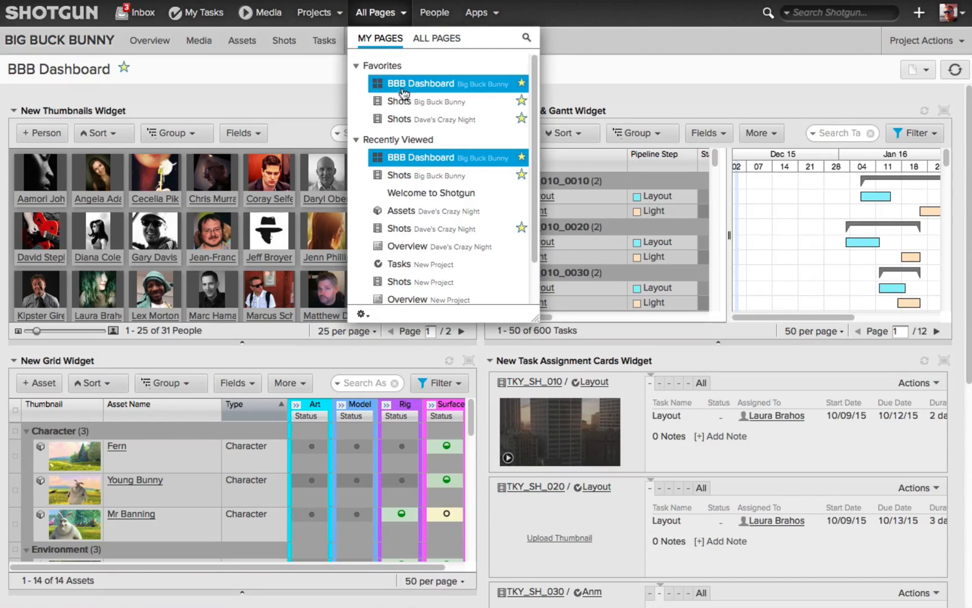
pyautogui.click(408, 122)
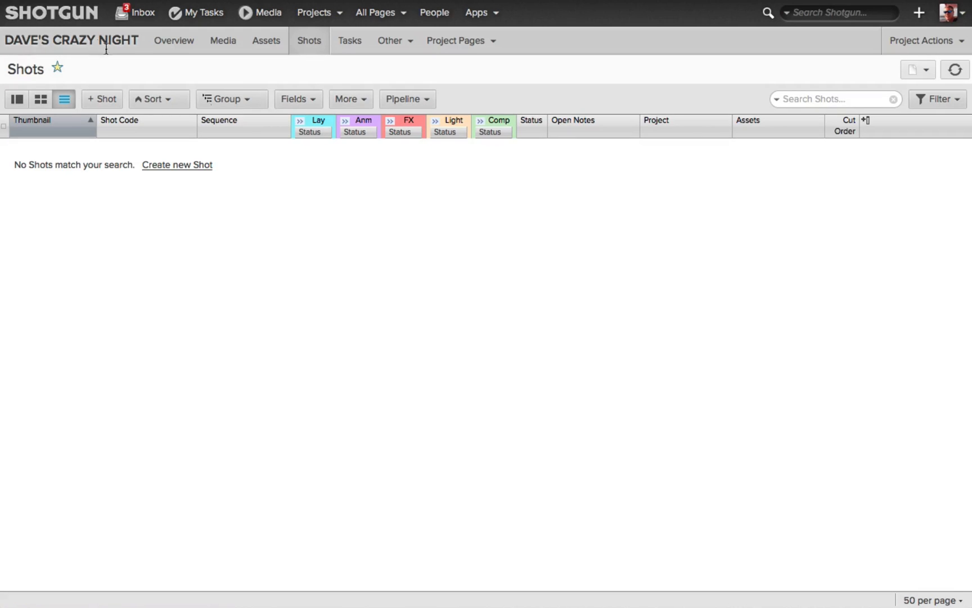
# - Unstar Dave's Crazy Night Shots via the page-title star and verify it is gone from Project Pages and All Pages
pyautogui.click(496, 41)
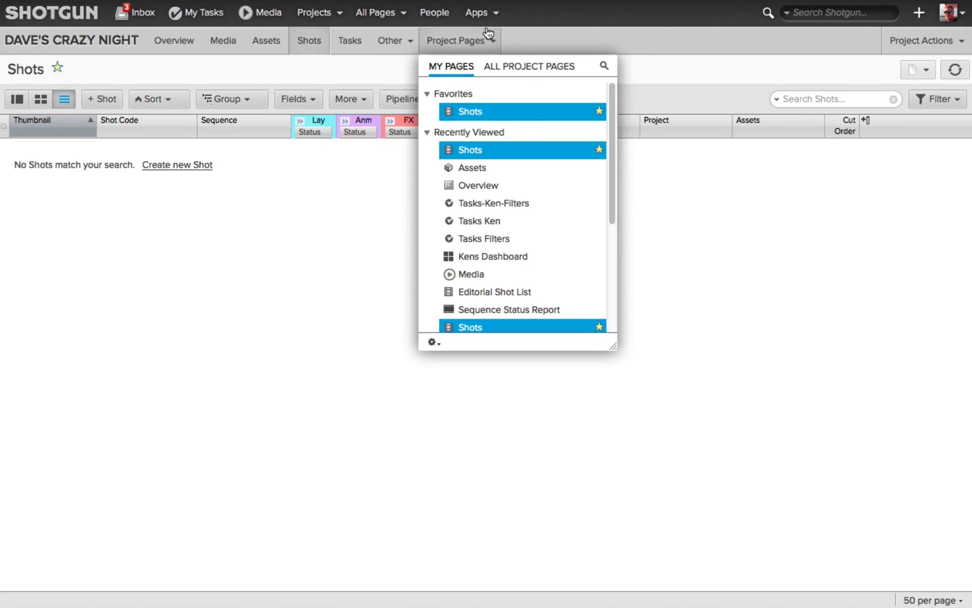
pyautogui.moveTo(530, 116); pyautogui.dragTo(477, 116)
pyautogui.click(111, 69)
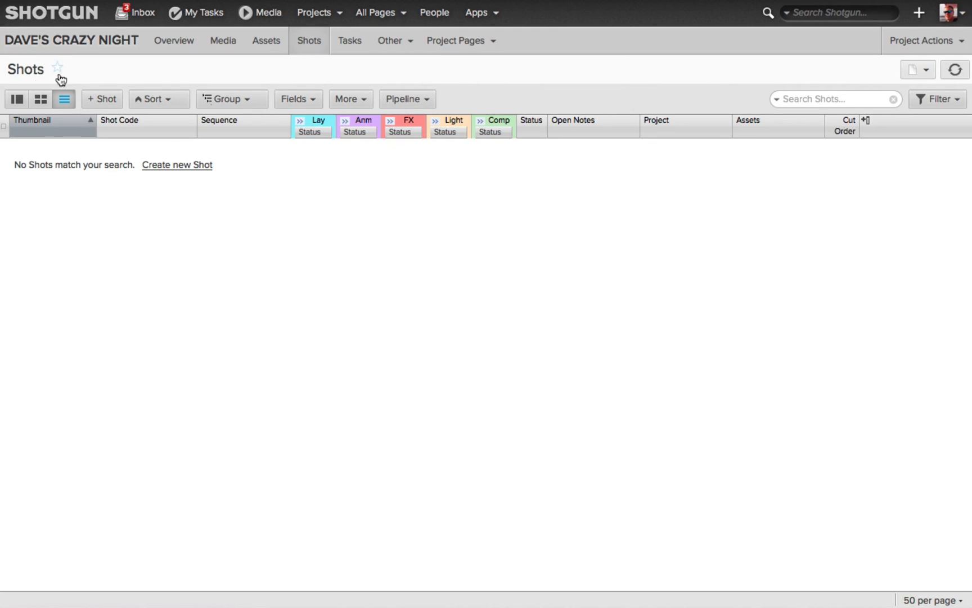
pyautogui.click(465, 41)
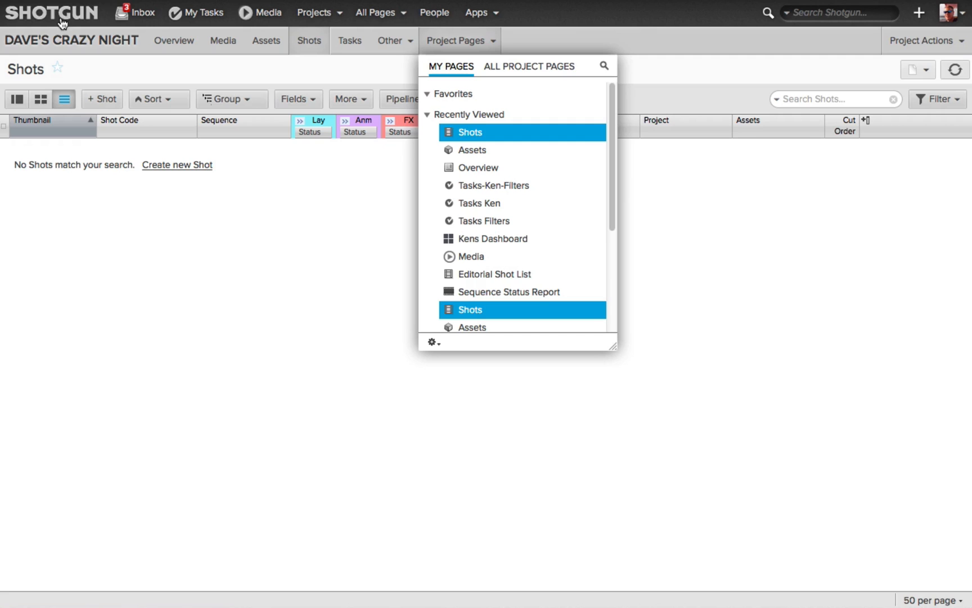
pyautogui.click(385, 10)
pyautogui.click(402, 15)
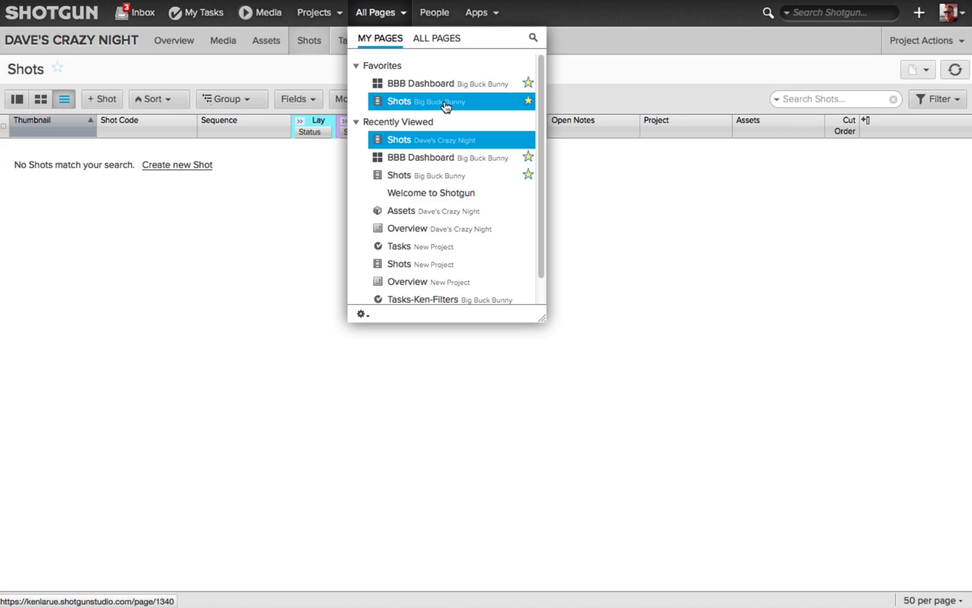
# - Unstar Shots (Big Buck Bunny) under All Pages > Favorites and return home via the SHOTGUN logo
pyautogui.click(528, 101)
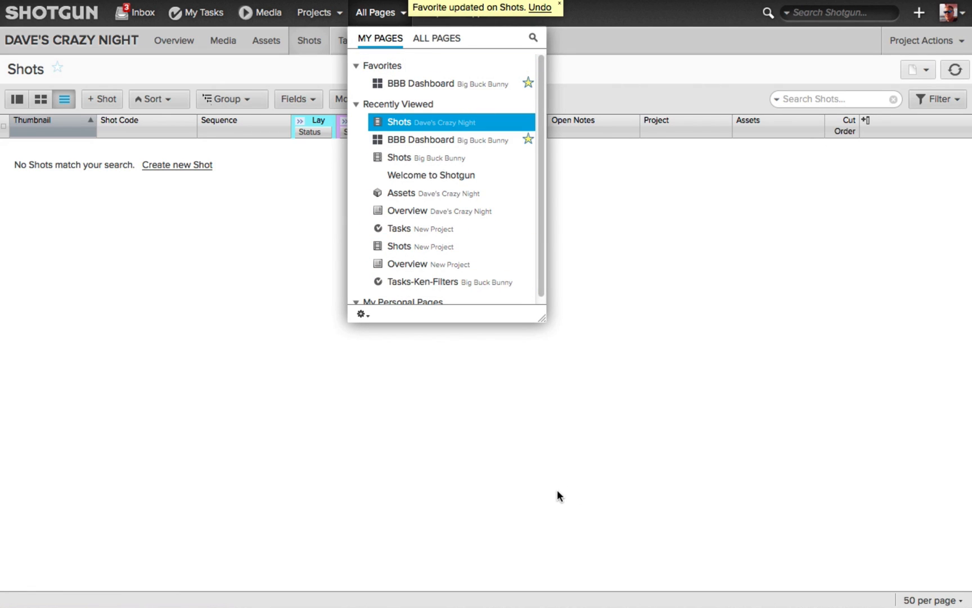
pyautogui.click(561, 450)
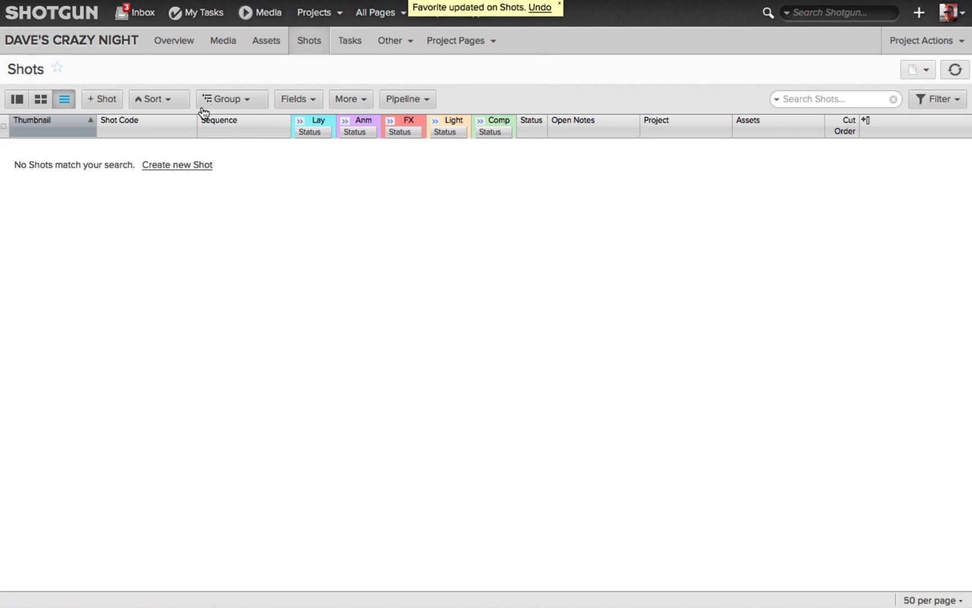
pyautogui.click(65, 20)
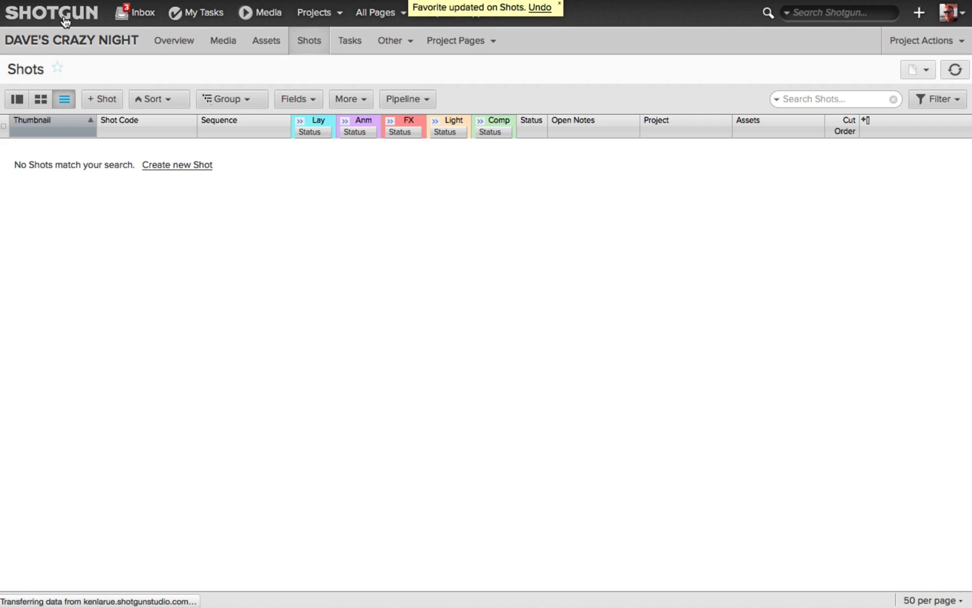